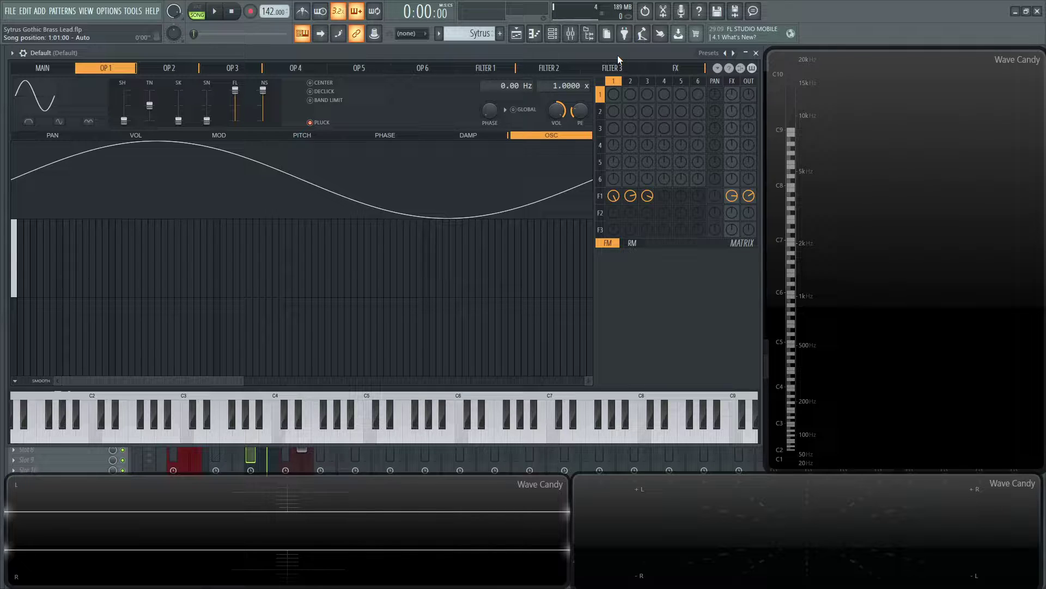
# - Audition the Sytrus lead patch by playing back the song and performing a run of notes live
pyautogui.press('space')
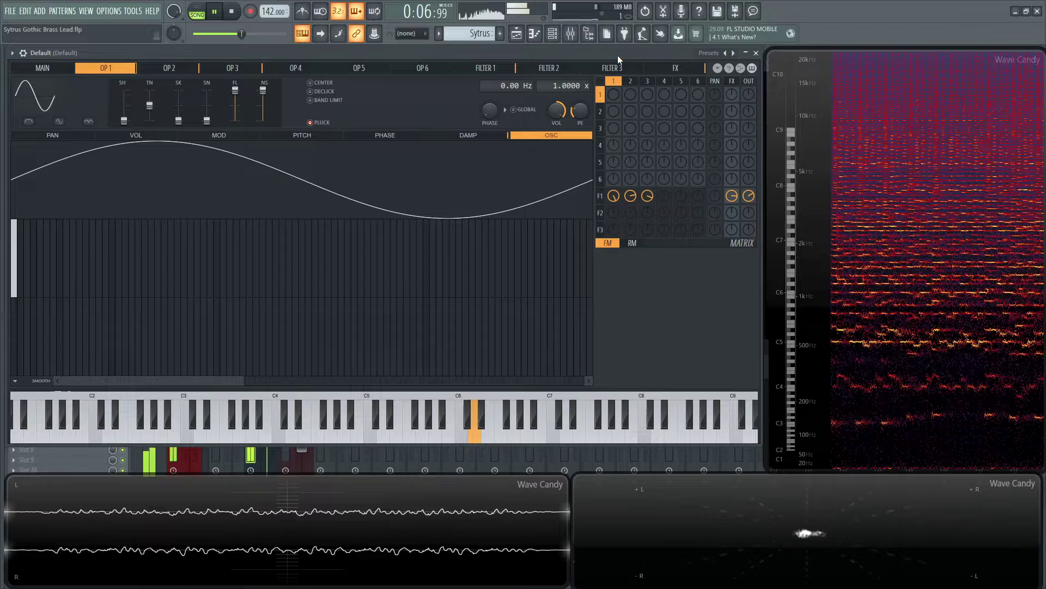
pyautogui.press('space')
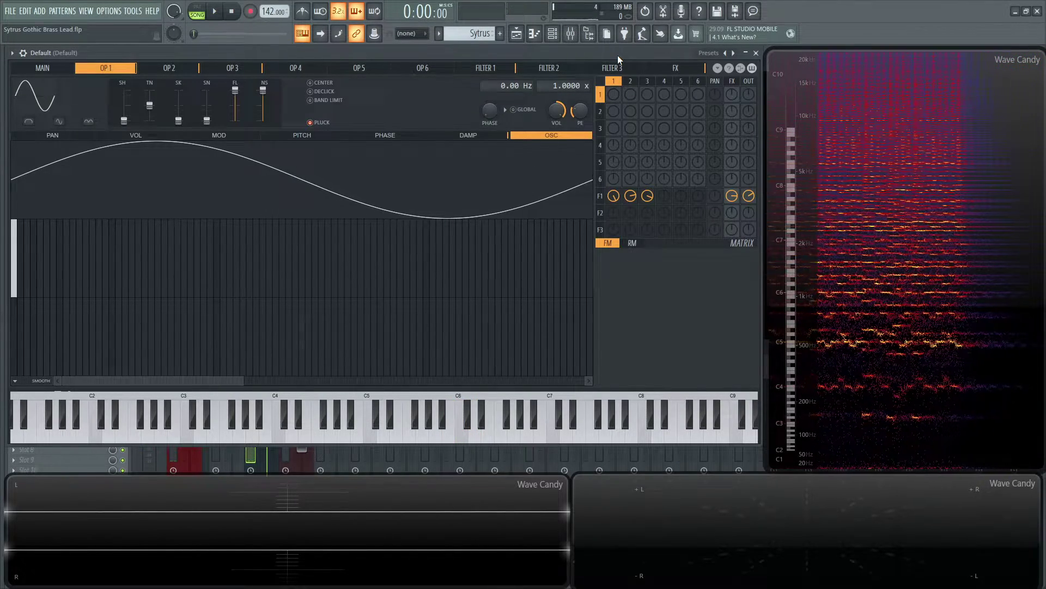
pyautogui.press('m')
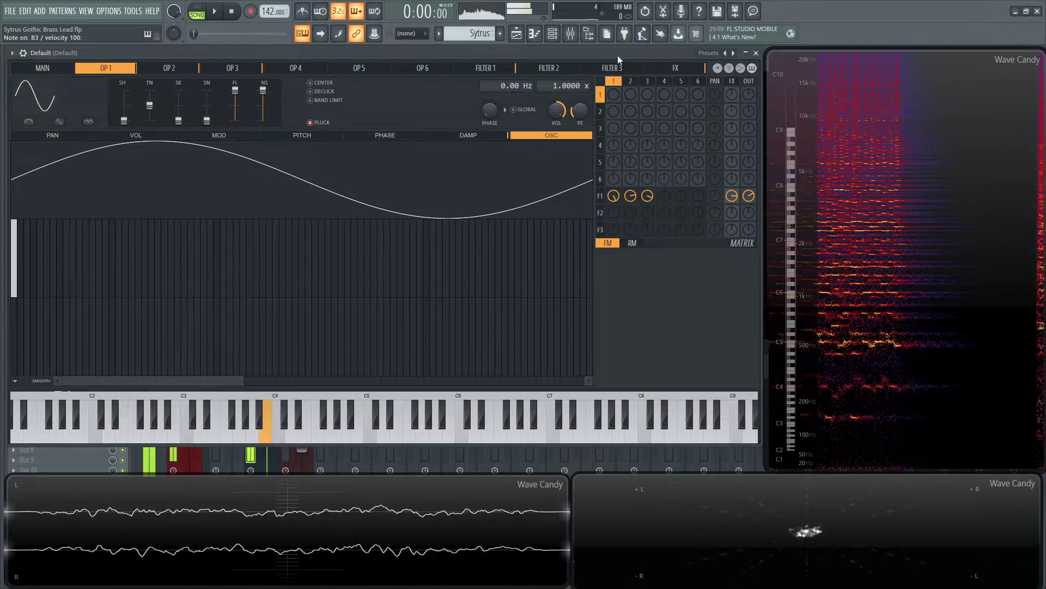
pyautogui.press('v')
pyautogui.press('m')
pyautogui.press(',')
pyautogui.press('b')
pyautogui.press('v')
pyautogui.press('d')
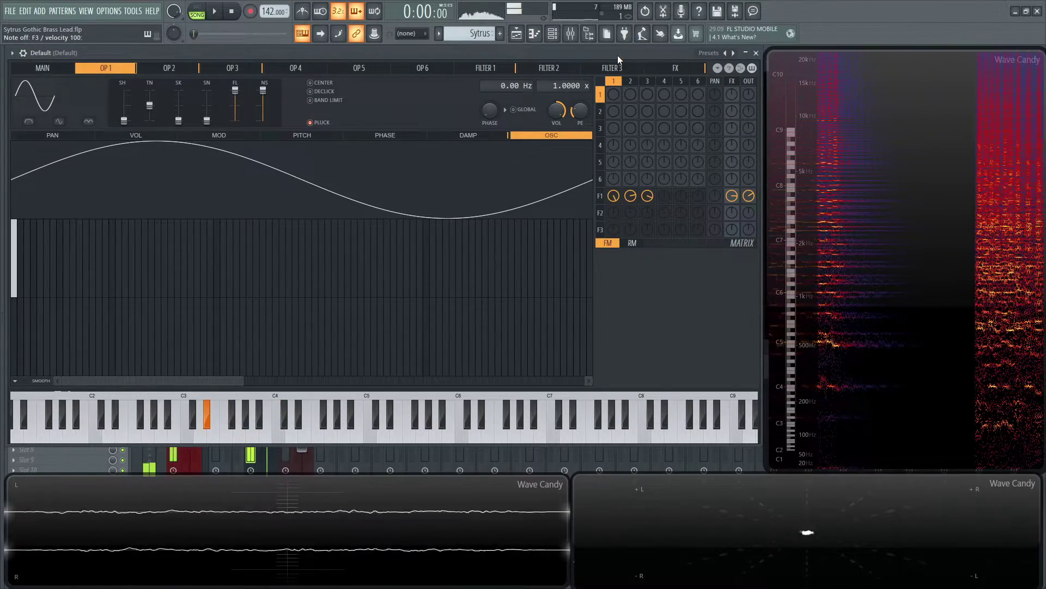
pyautogui.press('x')
pyautogui.press('z')
pyautogui.press('h')
pyautogui.press('z')
pyautogui.press('m')
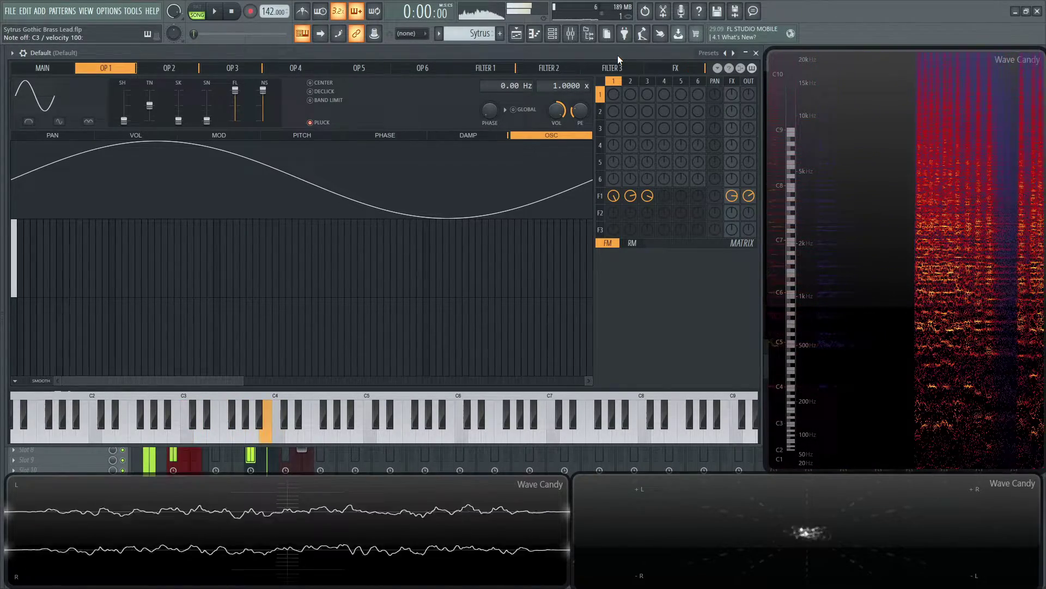
pyautogui.press('z')
pyautogui.press('h')
pyautogui.press('z')
pyautogui.press('m')
pyautogui.press('z')
pyautogui.press('m')
pyautogui.press('h')
pyautogui.press('m')
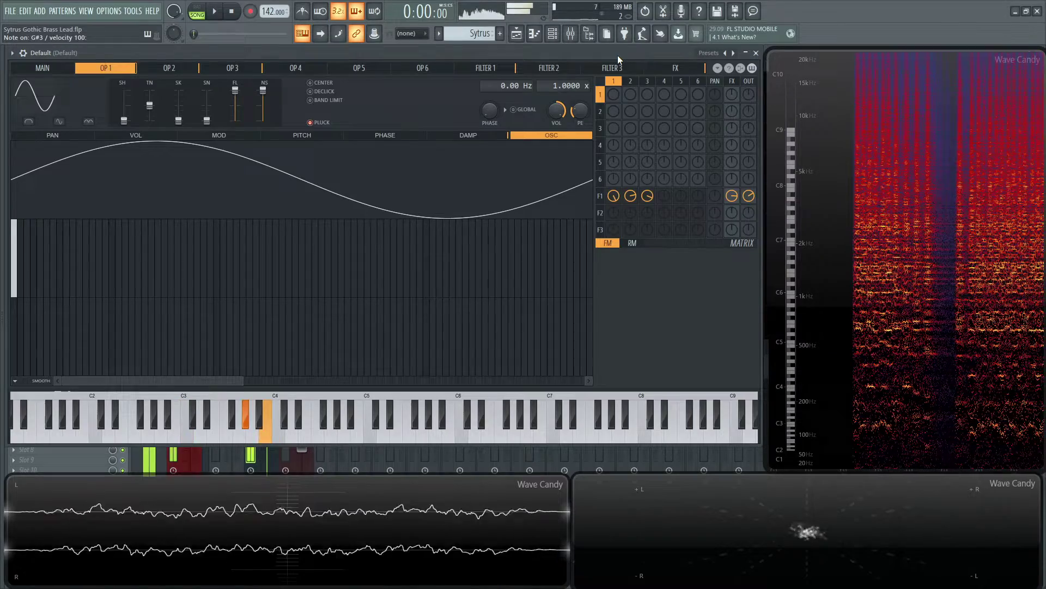
pyautogui.press('z')
pyautogui.press('b')
pyautogui.press('h')
pyautogui.press('z')
pyautogui.press('b')
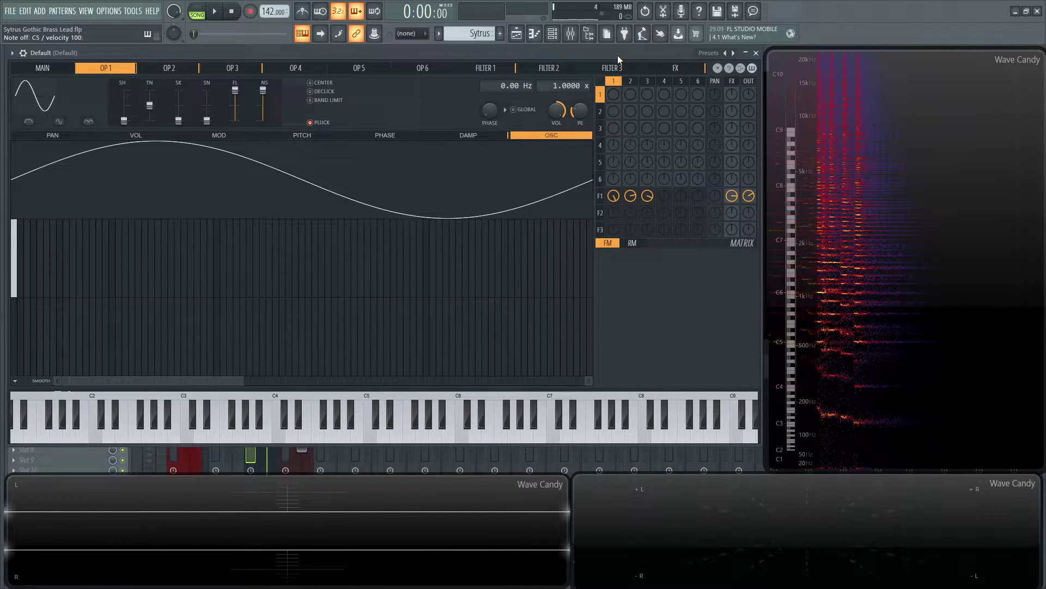
# - Review the main page's master pitch and the oscillator waveforms and harmonics of operators 1, 2 and 3
pyautogui.click(49, 67)
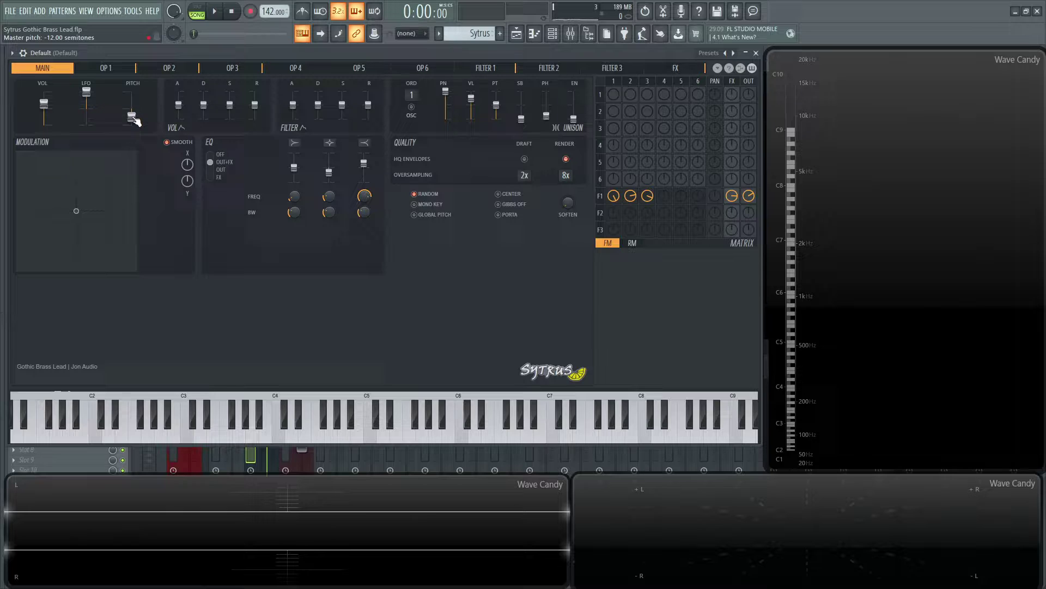
pyautogui.click(115, 73)
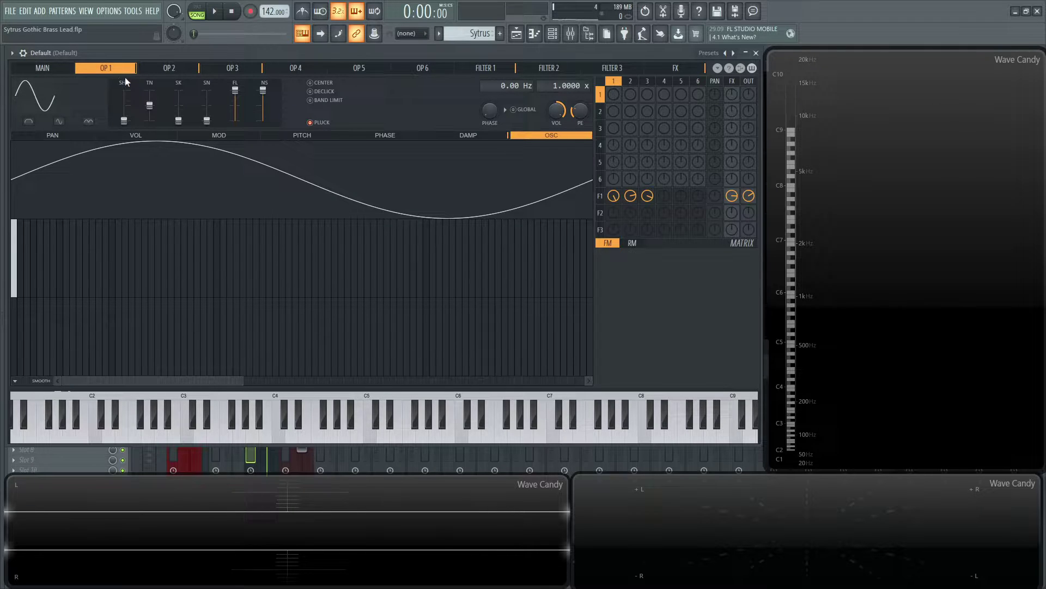
pyautogui.click(169, 71)
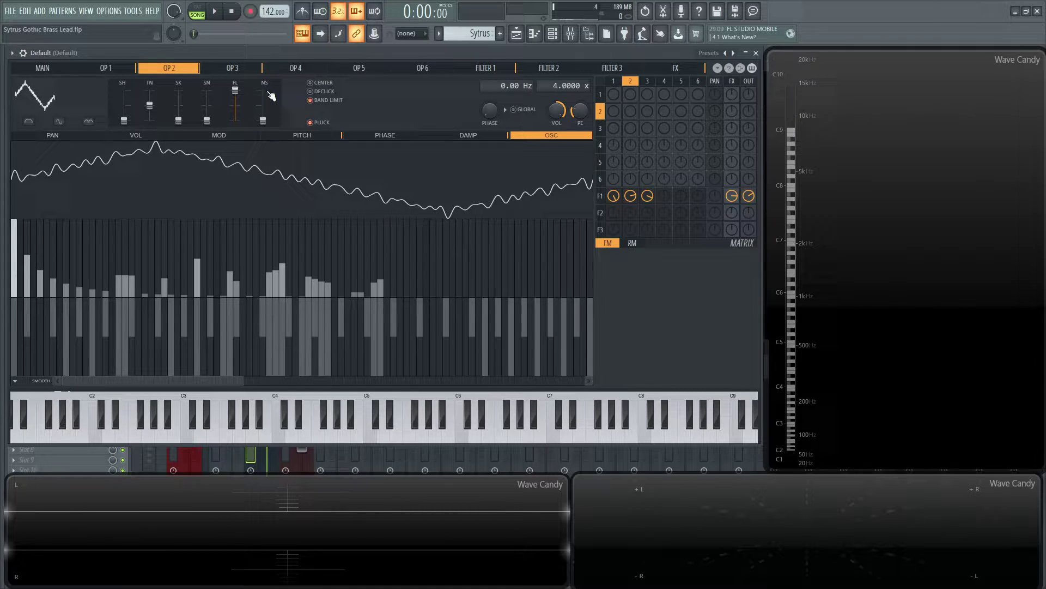
pyautogui.click(127, 69)
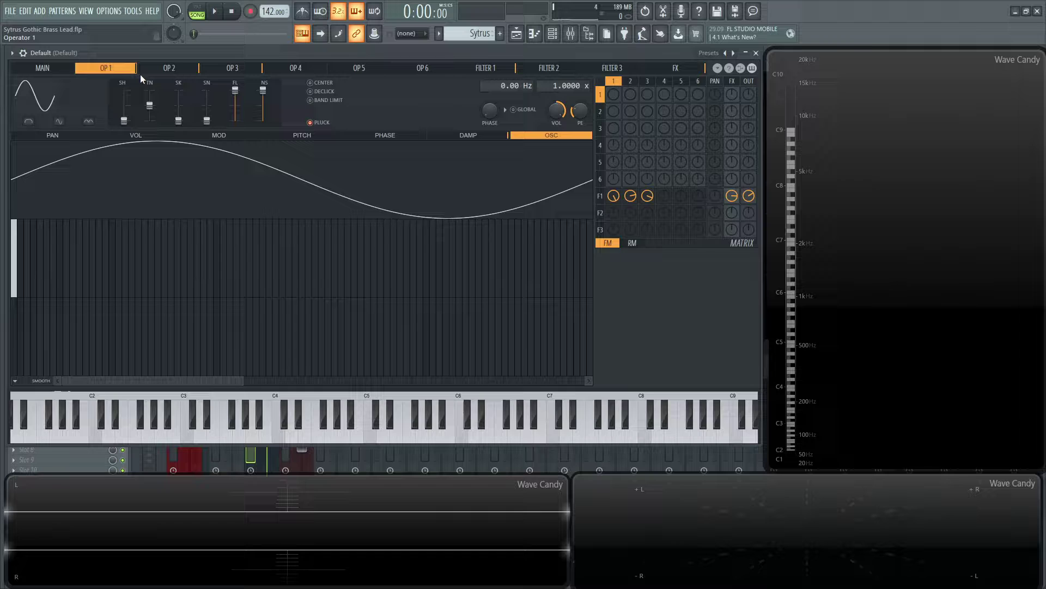
pyautogui.click(186, 69)
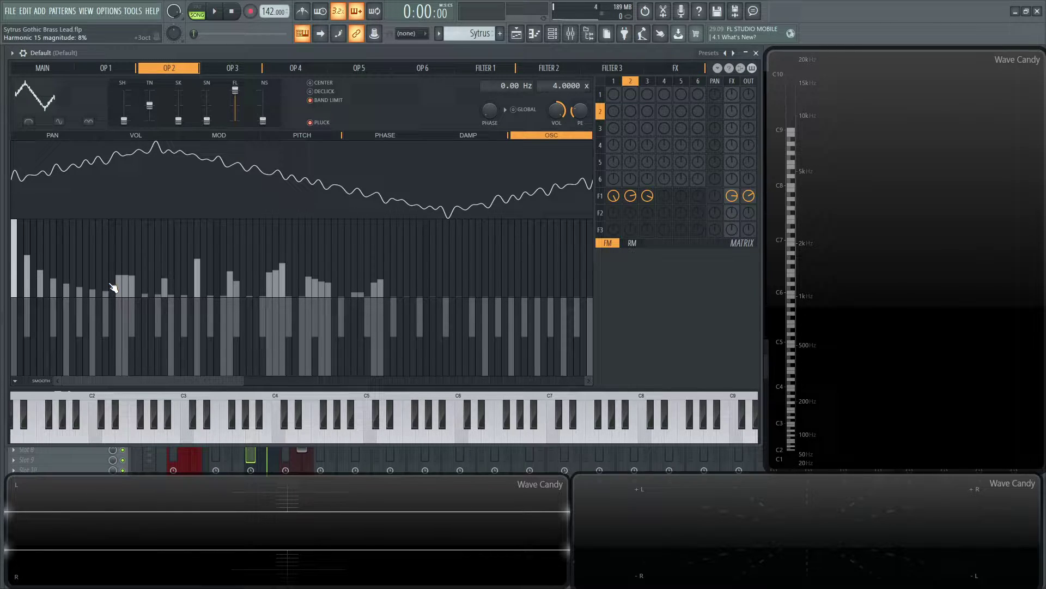
pyautogui.click(227, 71)
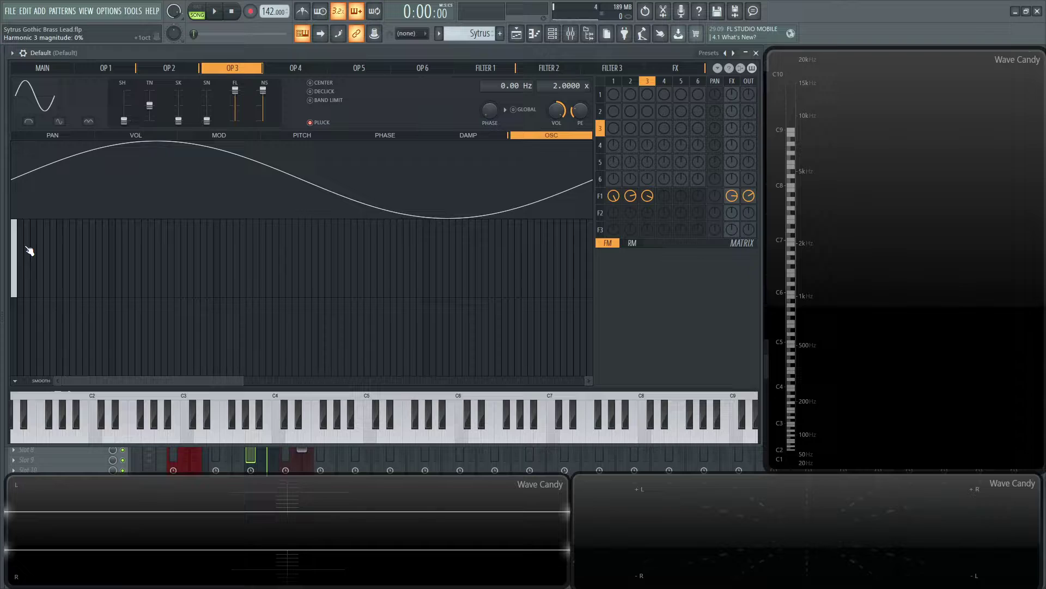
# - Compare the frequency ratios and oscillator settings of operators 1, 2 and 3
pyautogui.click(126, 71)
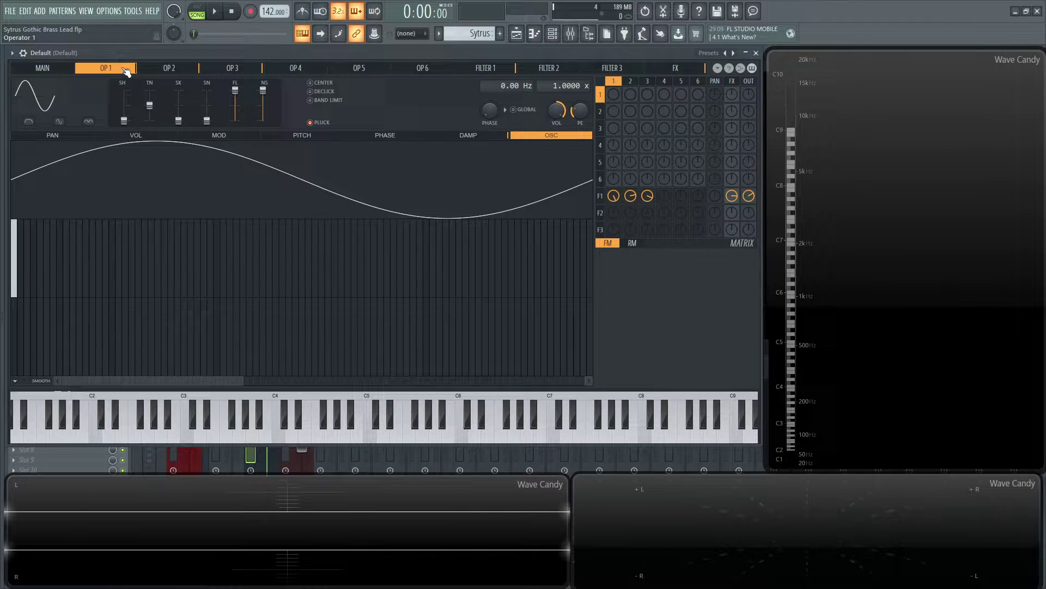
pyautogui.click(171, 70)
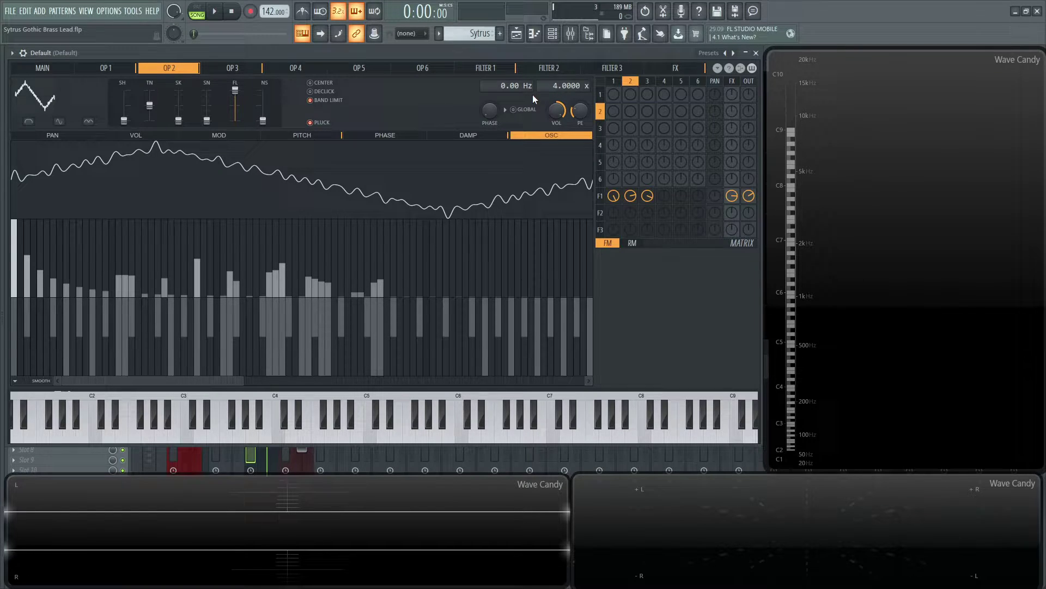
pyautogui.click(233, 69)
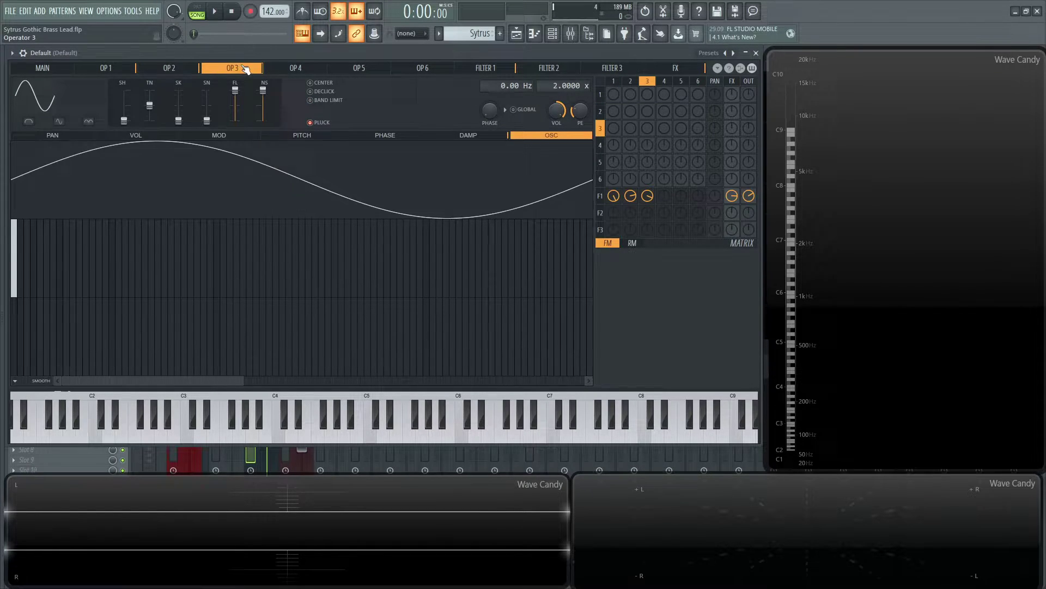
pyautogui.click(122, 71)
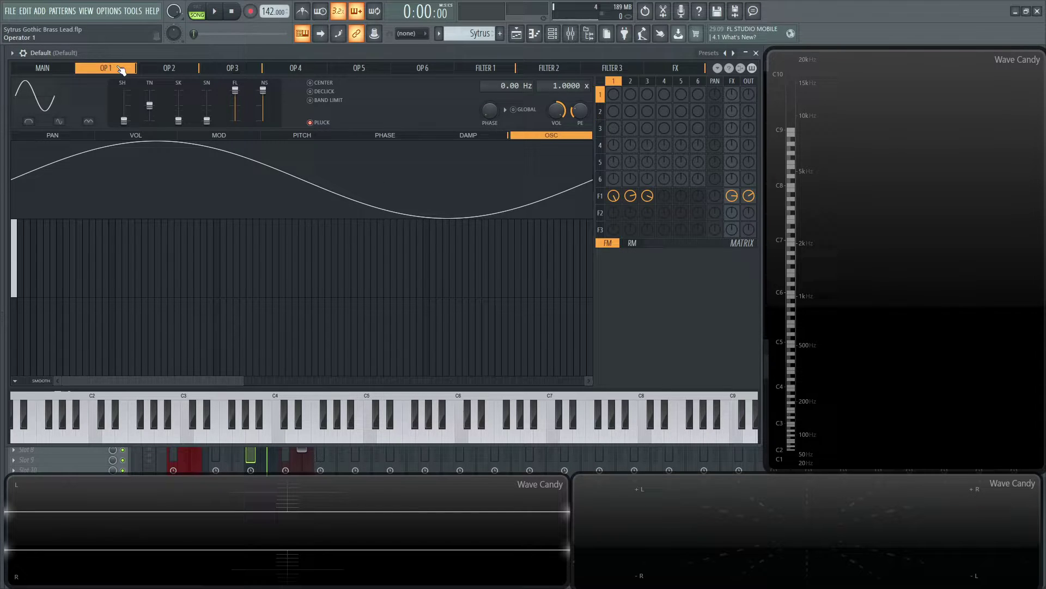
pyautogui.click(177, 72)
pyautogui.click(217, 72)
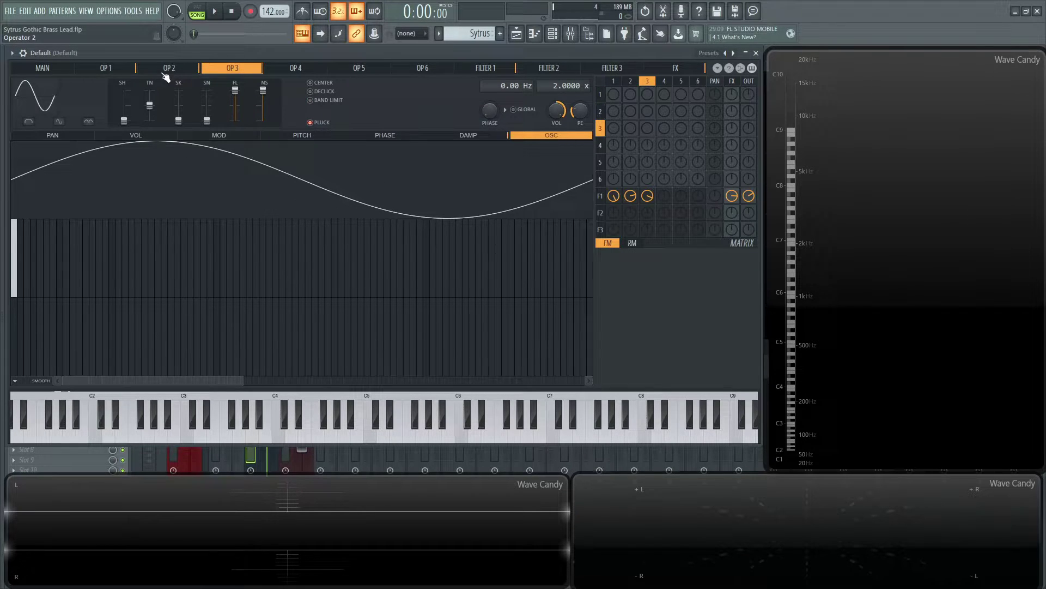
pyautogui.click(126, 72)
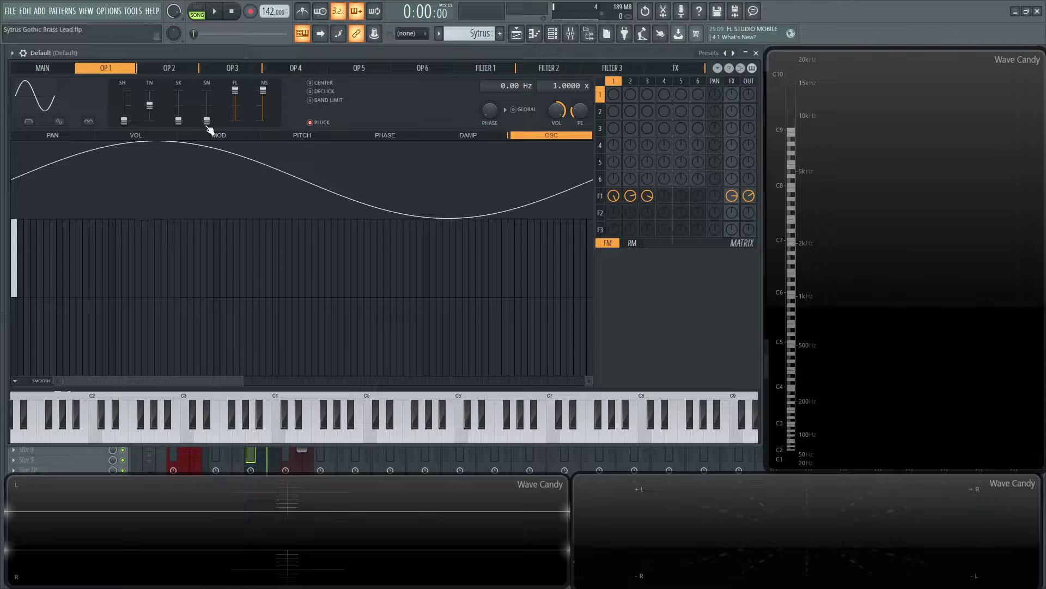
# - Check the pan modulation of operators 1 to 3 and examine operator 2's pitch envelope
pyautogui.click(82, 134)
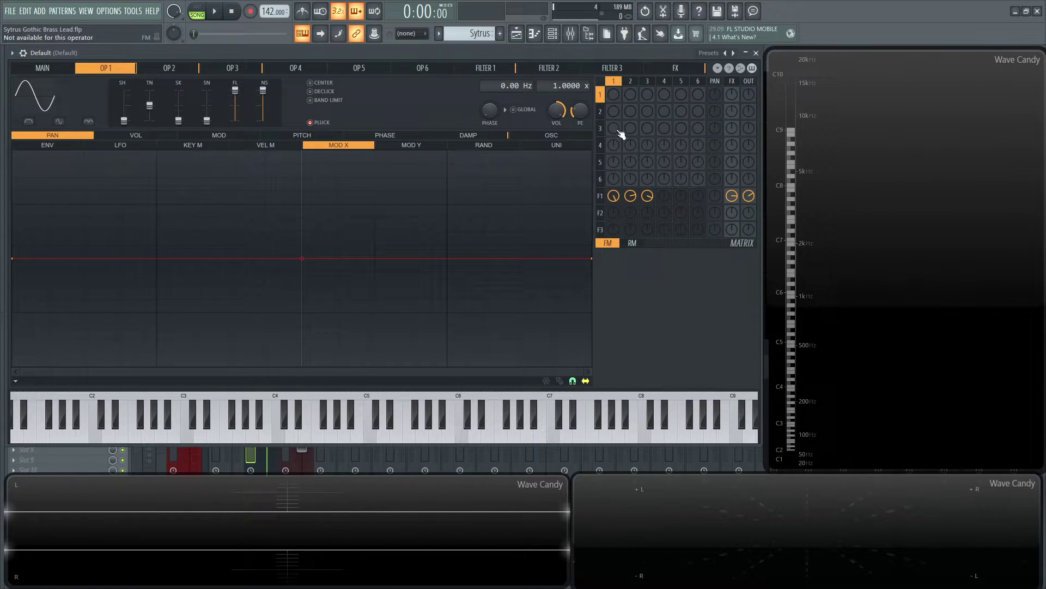
pyautogui.click(181, 70)
pyautogui.click(243, 73)
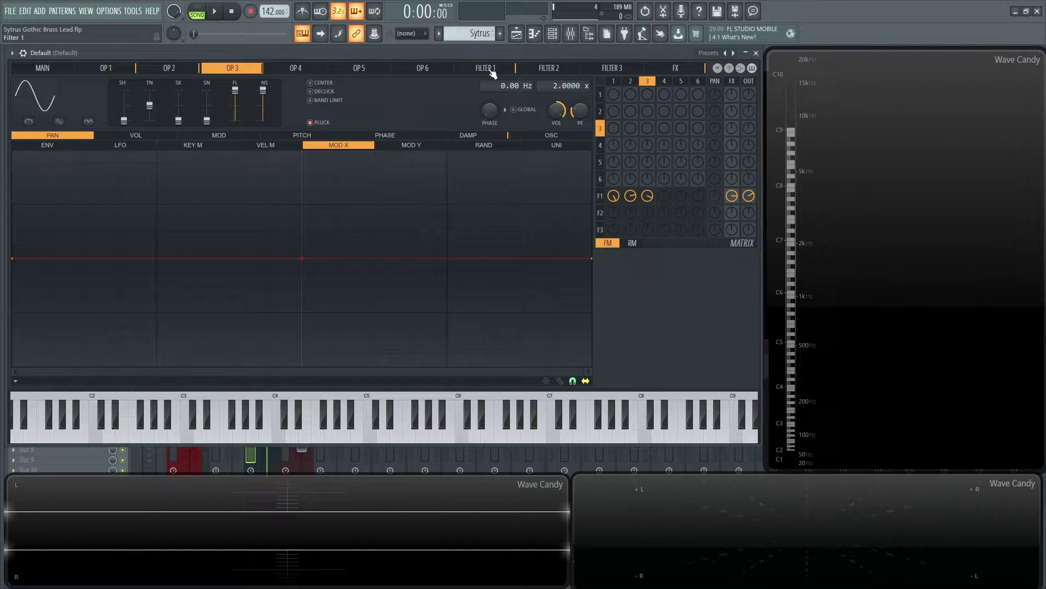
pyautogui.click(180, 68)
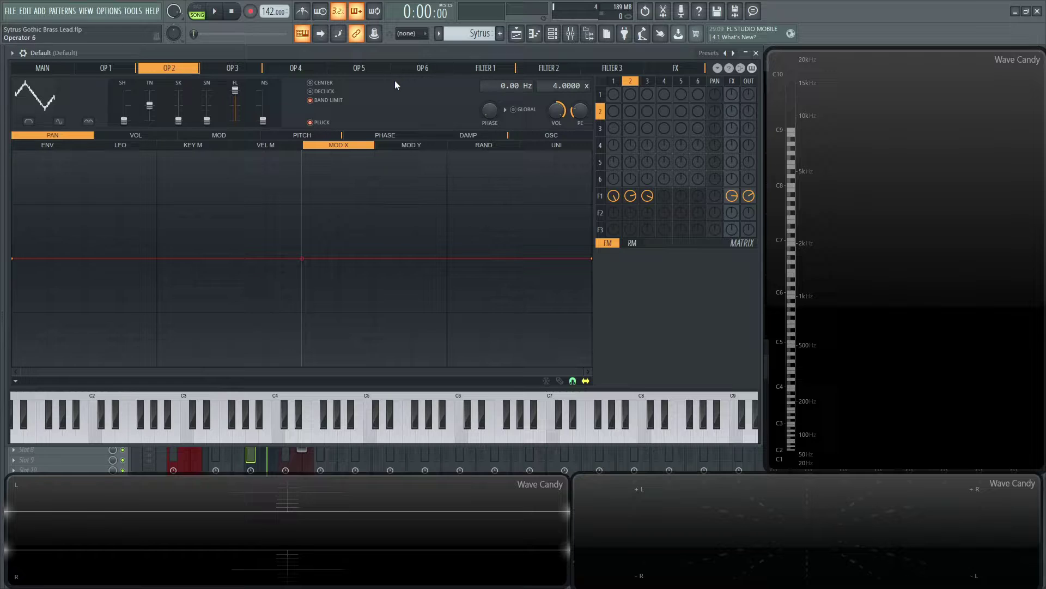
pyautogui.click(327, 135)
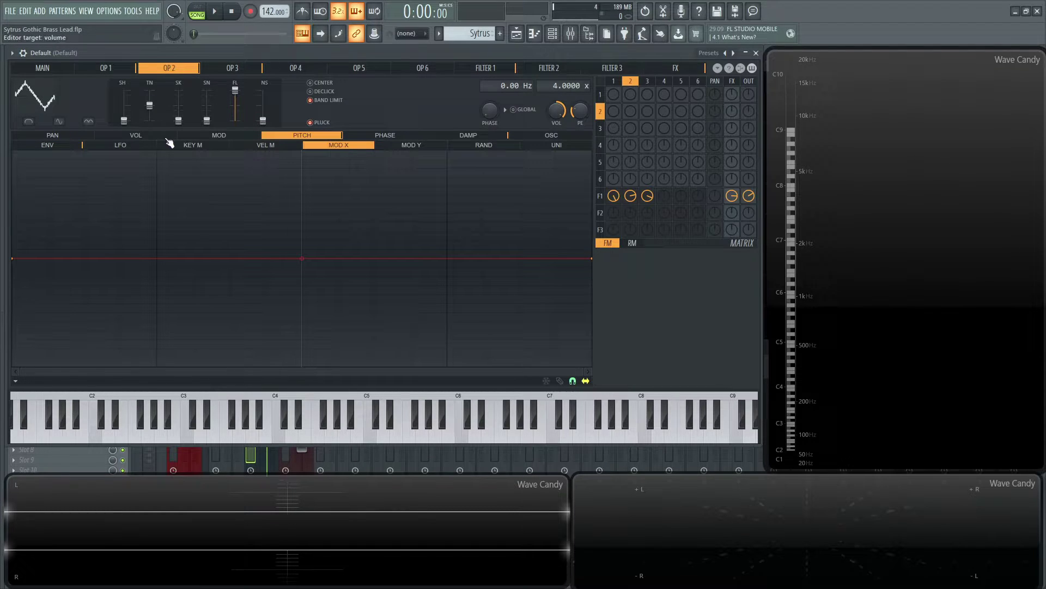
pyautogui.click(52, 150)
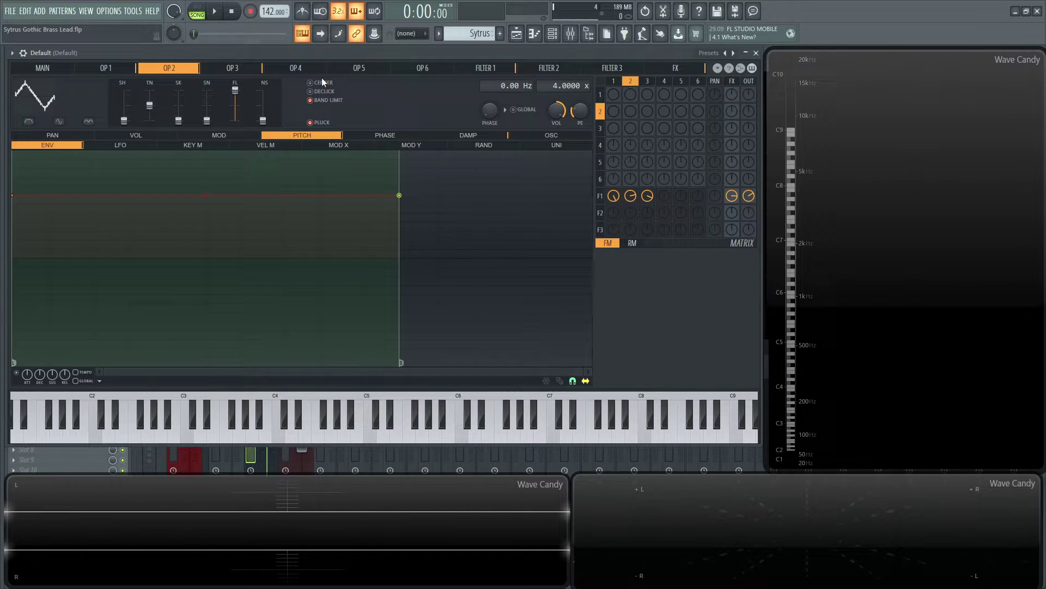
# - Examine Filter 1's volume and cutoff envelopes and play ascending notes to hear their effect
pyautogui.click(490, 69)
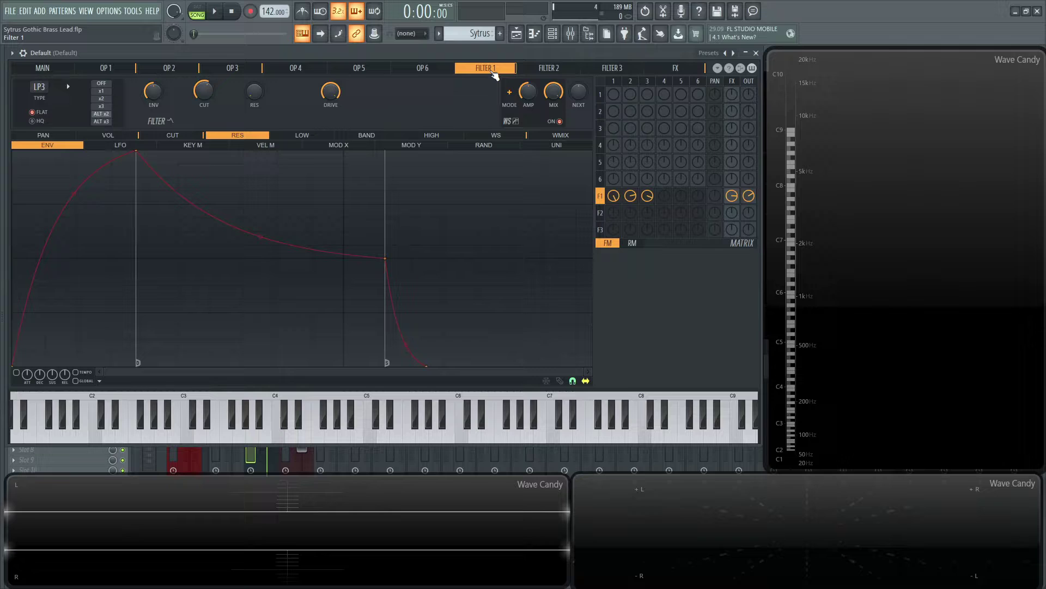
pyautogui.click(107, 135)
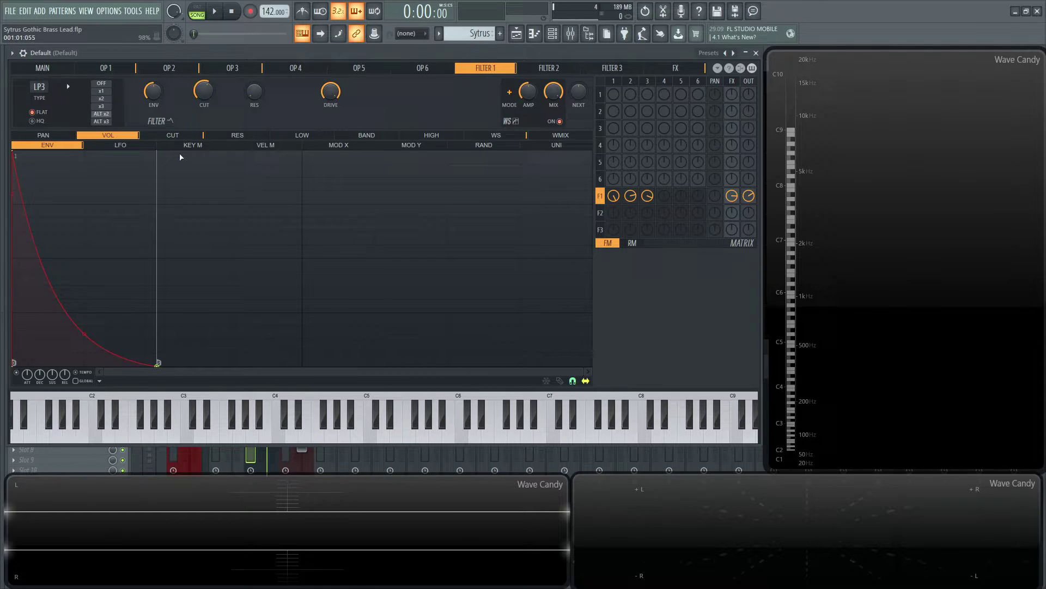
pyautogui.click(183, 136)
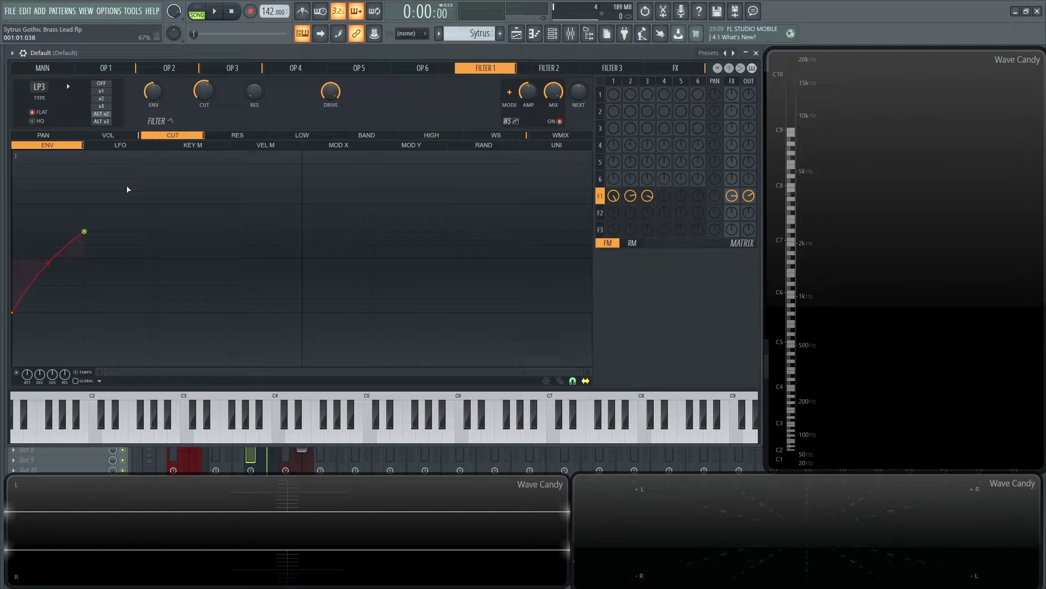
pyautogui.press('v')
pyautogui.press('b')
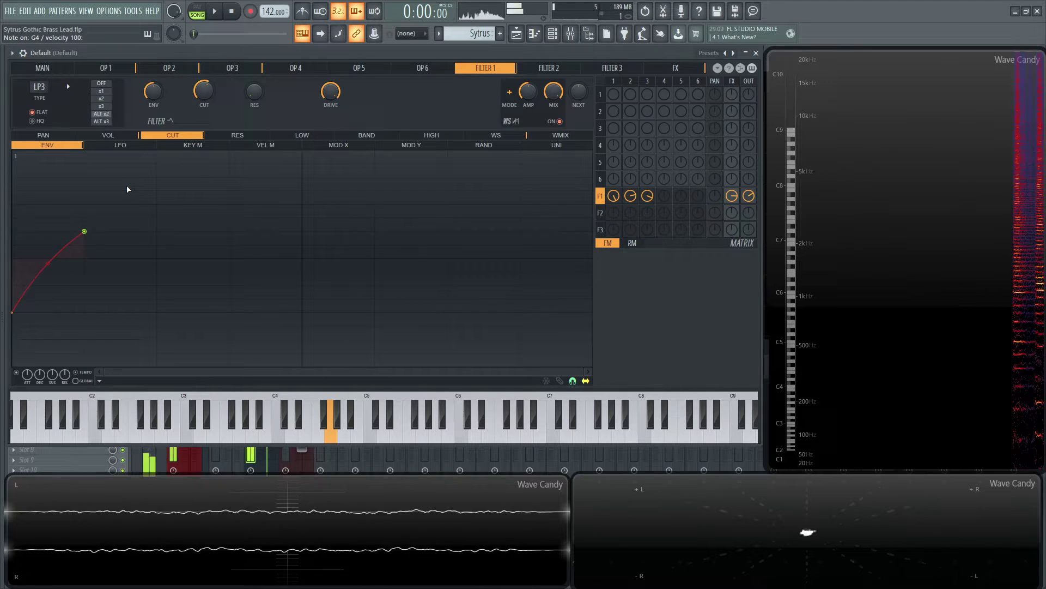
pyautogui.press('h')
pyautogui.press('m')
pyautogui.press('q')
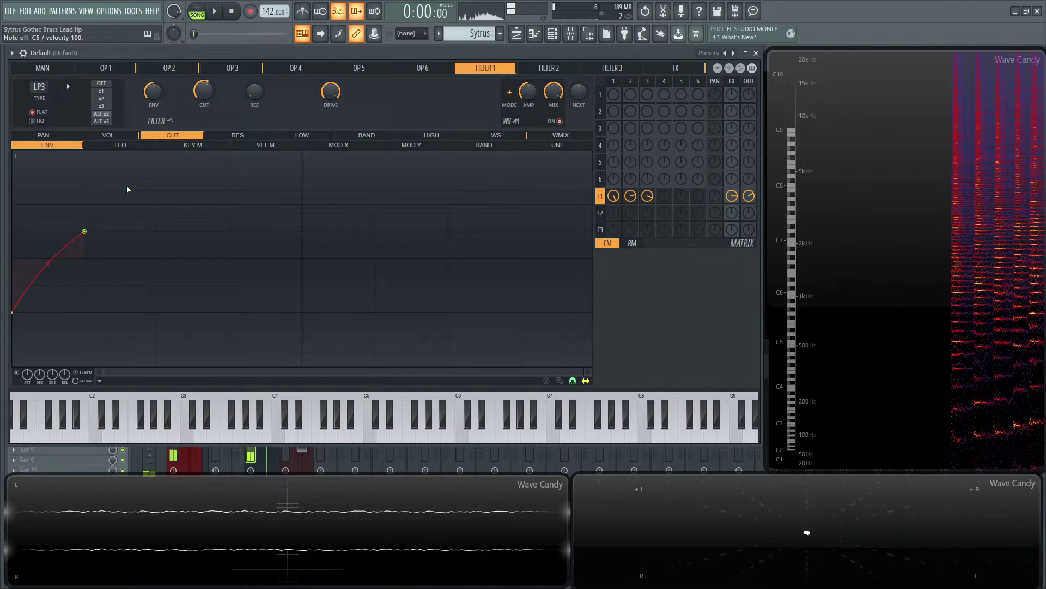
pyautogui.press('r')
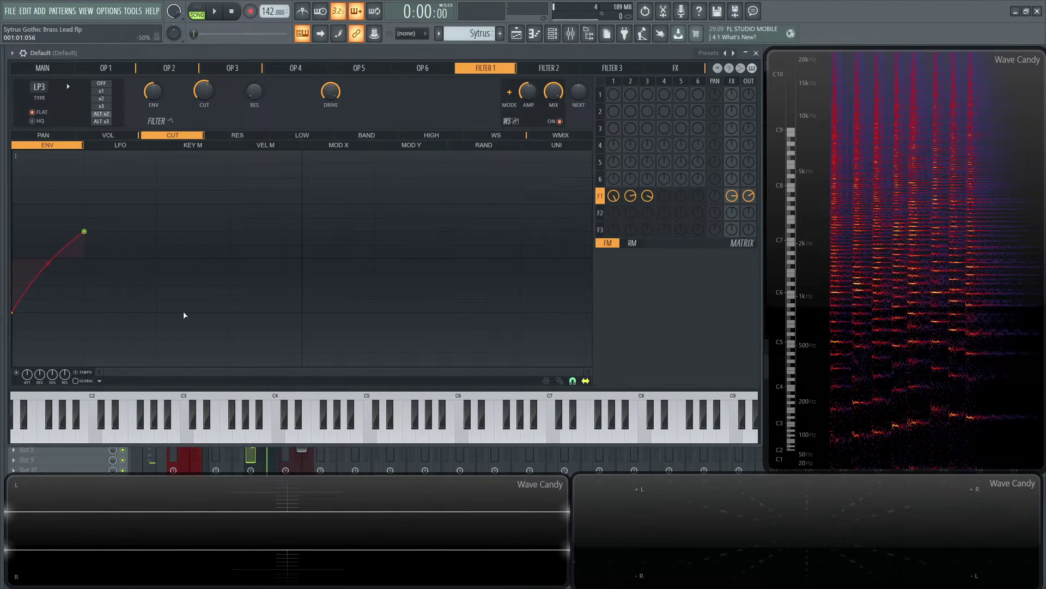
# - Try a higher starting level on Filter 1's cutoff envelope, restore the rising curve, and play notes to compare
pyautogui.moveTo(12, 309); pyautogui.dragTo(16, 176)
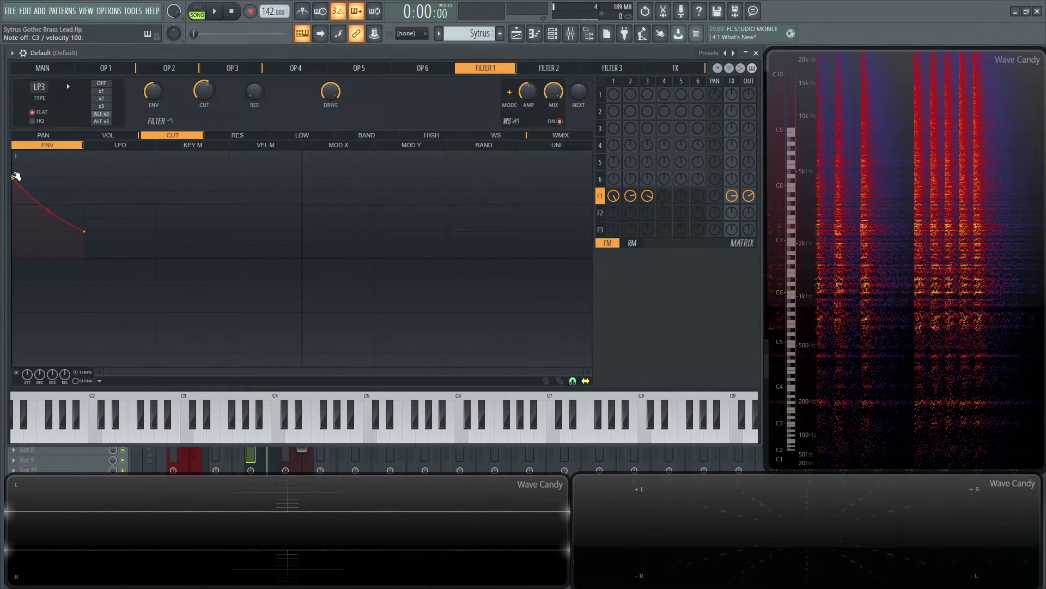
pyautogui.moveTo(16, 176); pyautogui.dragTo(23, 312)
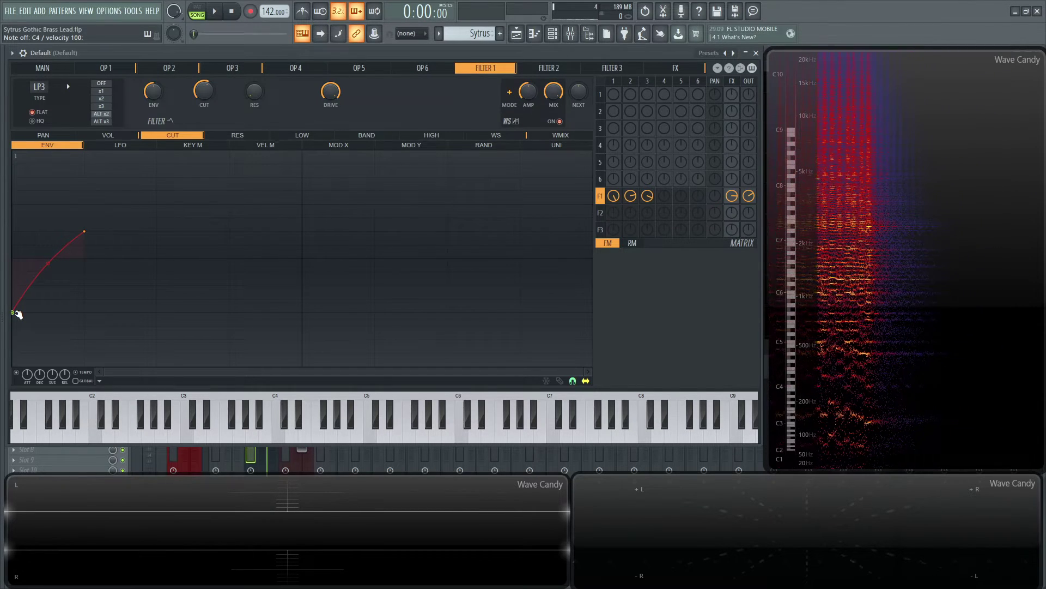
pyautogui.press('b')
pyautogui.press('d')
pyautogui.press('h')
pyautogui.press('v')
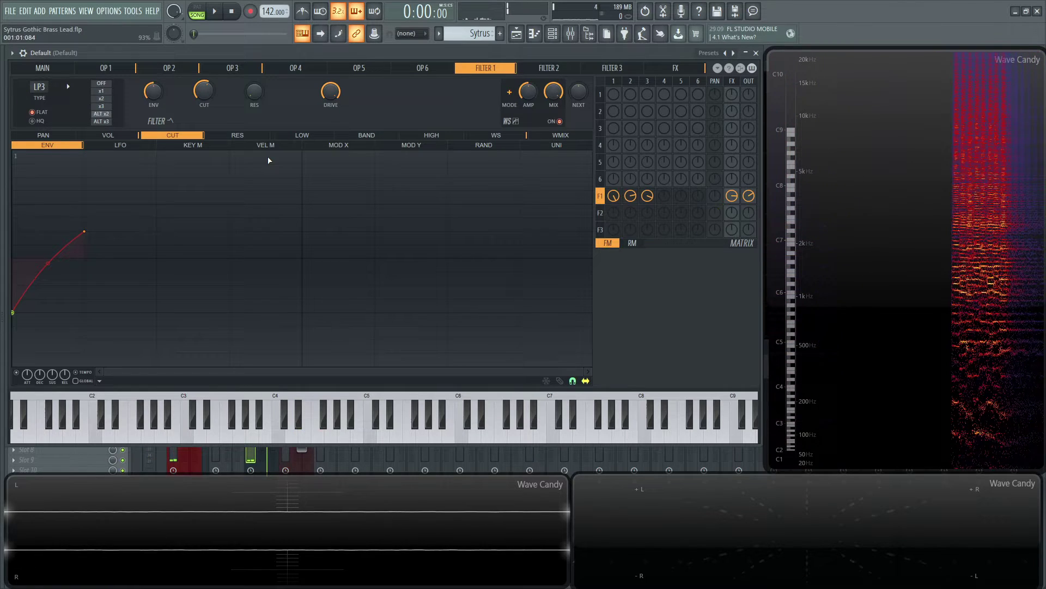
# - Look over the filter types available for Filter 1 without choosing another one
pyautogui.click(47, 87)
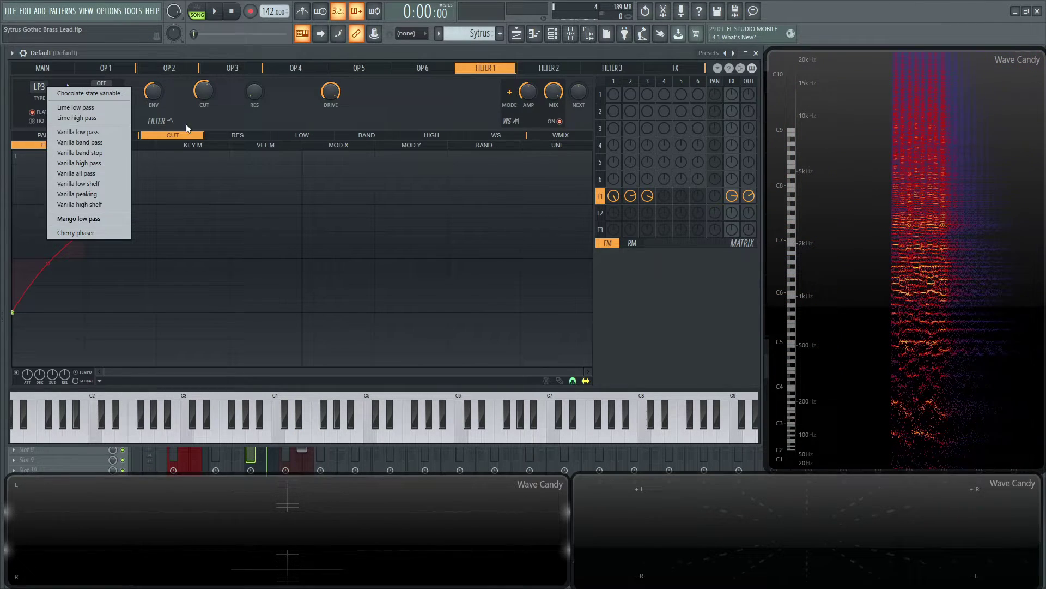
pyautogui.click(398, 108)
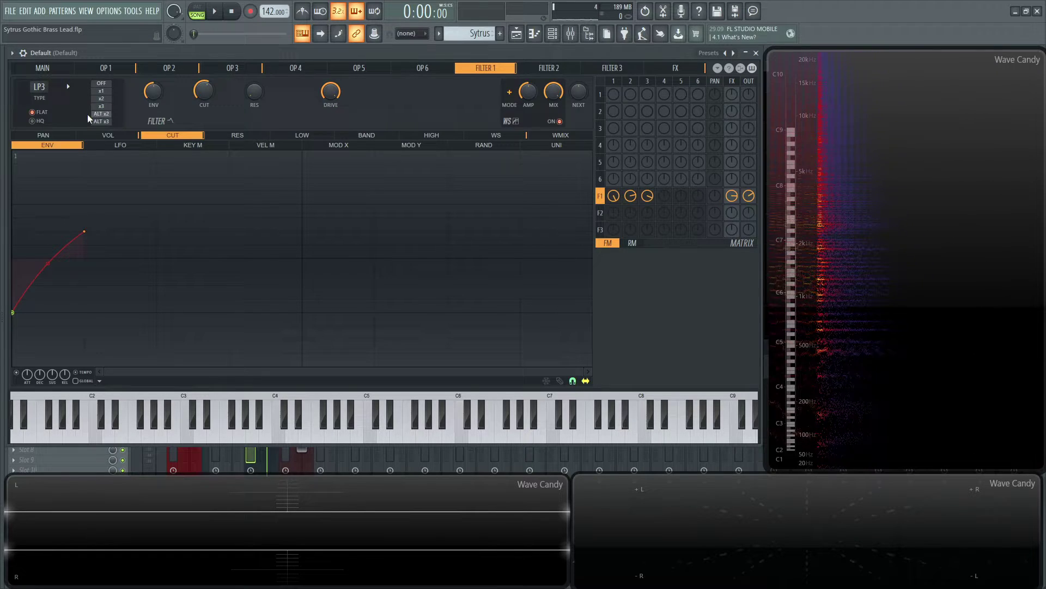
# - Examine Filter 1's waveshaper curve and return to its cutoff envelope
pyautogui.moveTo(196, 98)
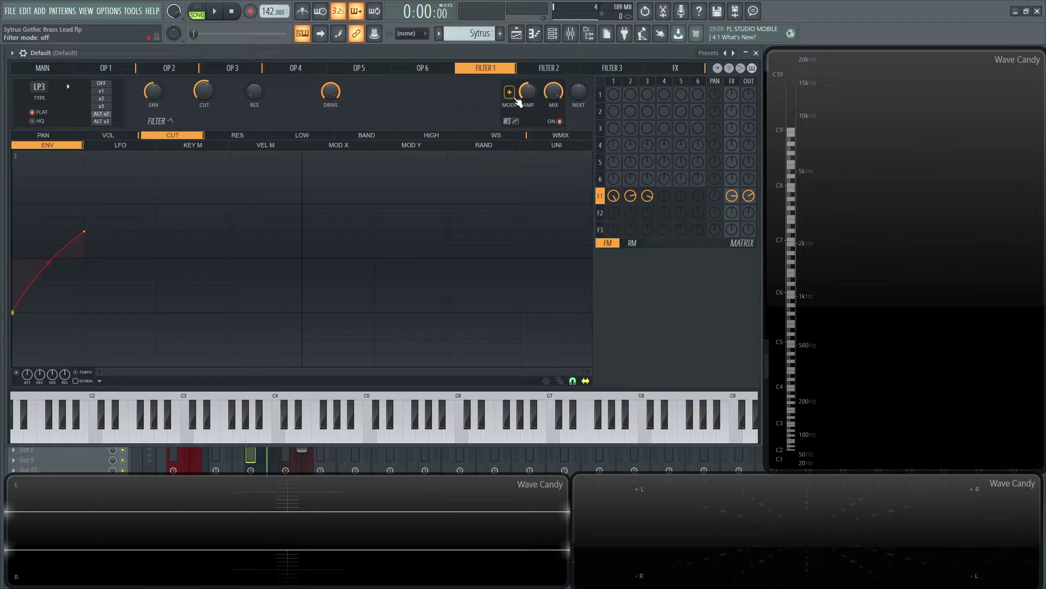
pyautogui.click(500, 135)
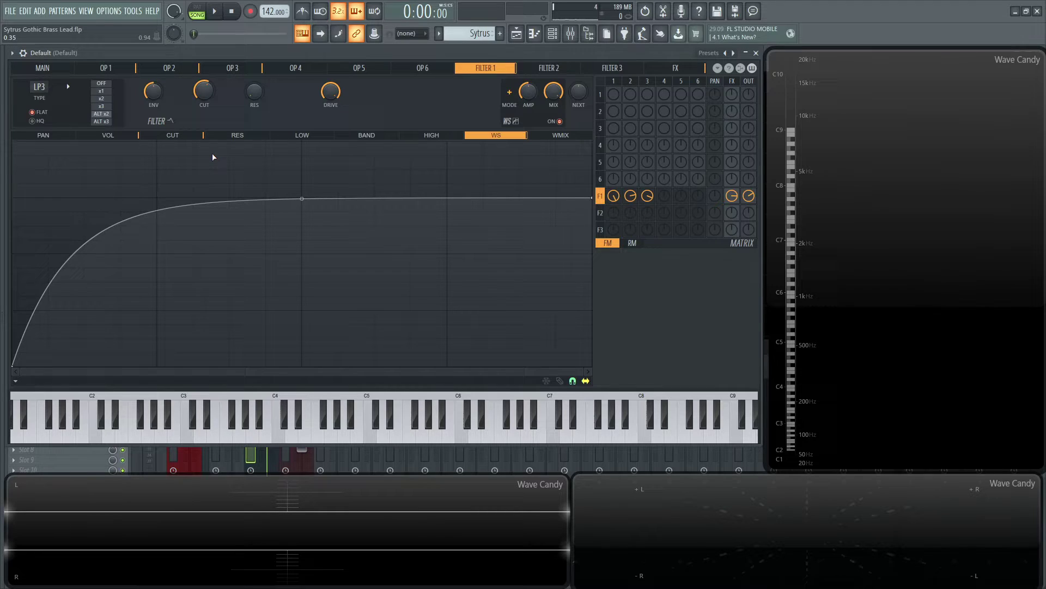
pyautogui.click(132, 137)
pyautogui.click(172, 136)
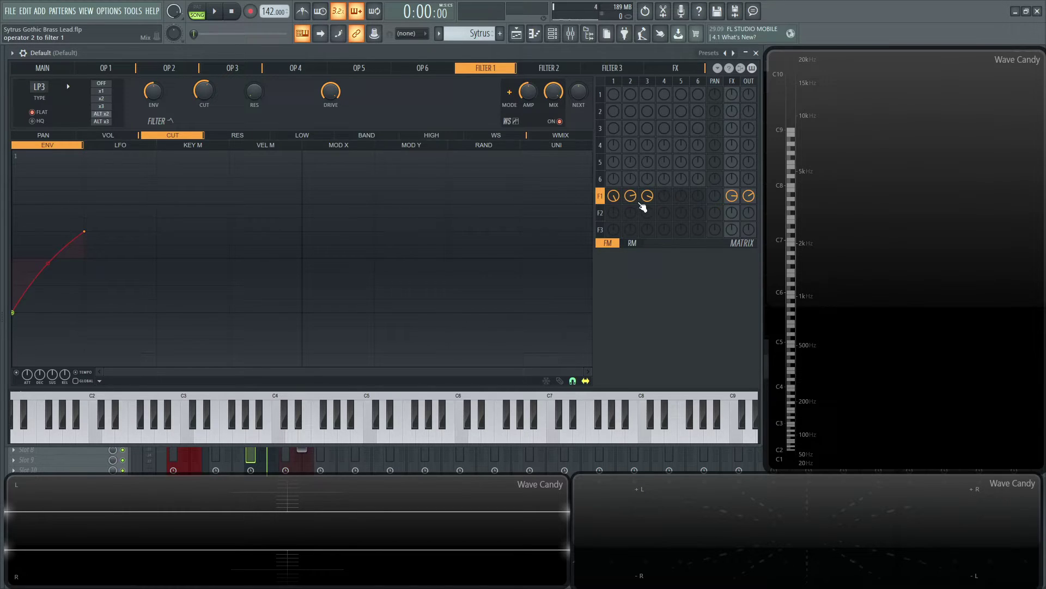
# - Mute operators 2 and 3 going into Filter 1 in the matrix and play notes to hear operator 1 alone
pyautogui.rightClick(646, 197)
pyautogui.rightClick(632, 196)
pyautogui.press('d')
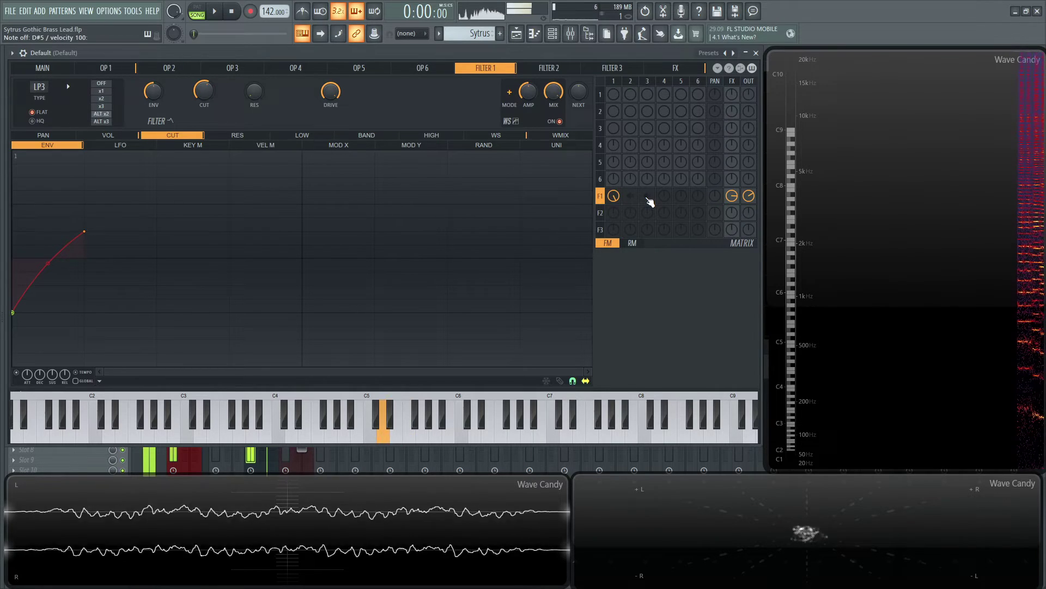
pyautogui.press('x')
# - Isolate operator 2 in the Filter 1 row of the matrix, play notes, and check its pitch envelope
pyautogui.rightClick(616, 198)
pyautogui.rightClick(632, 199)
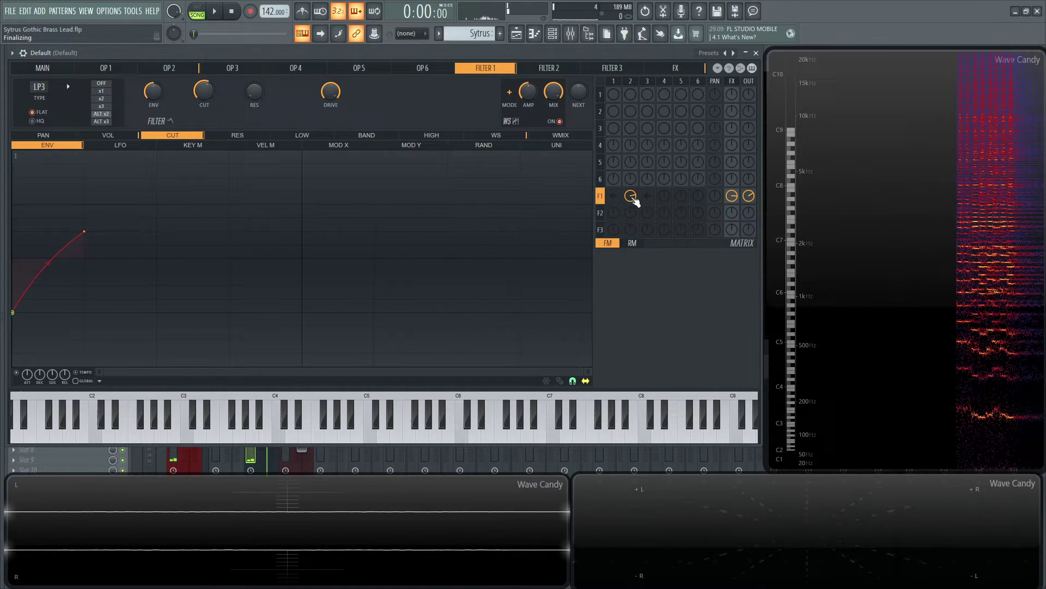
pyautogui.press('v')
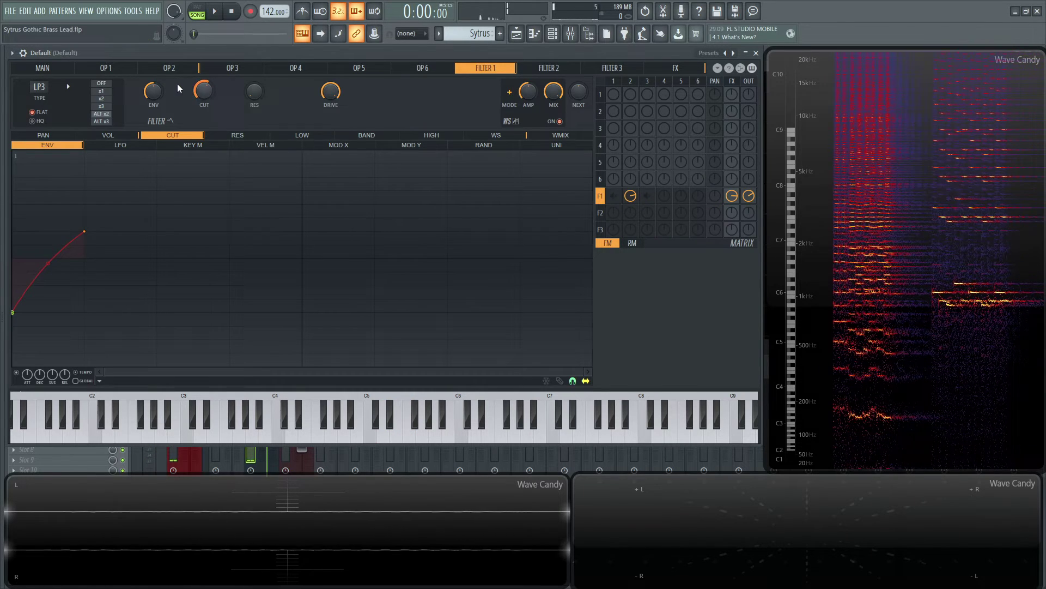
pyautogui.click(182, 69)
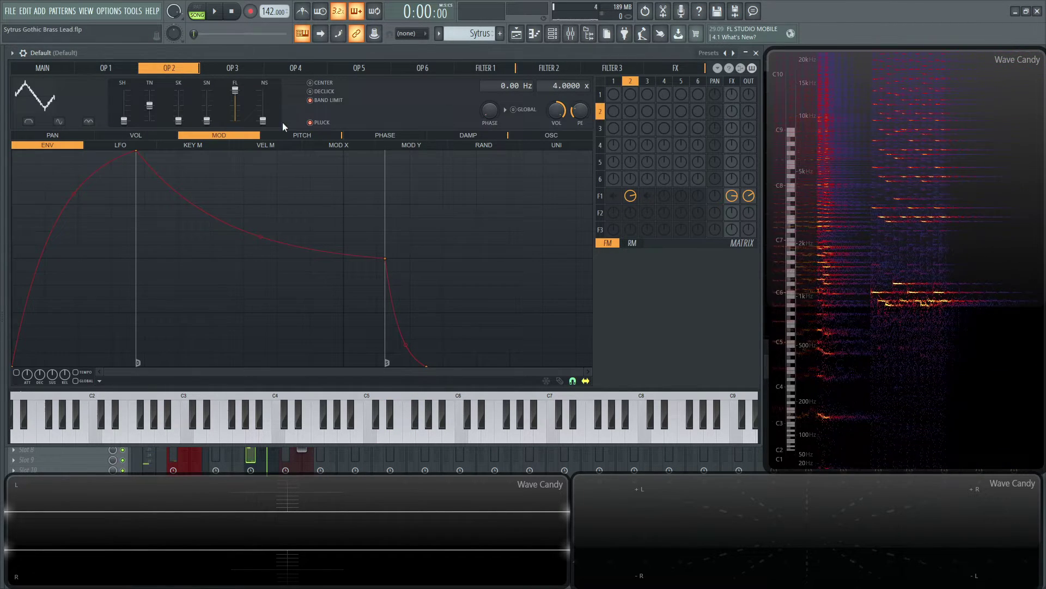
pyautogui.click(287, 137)
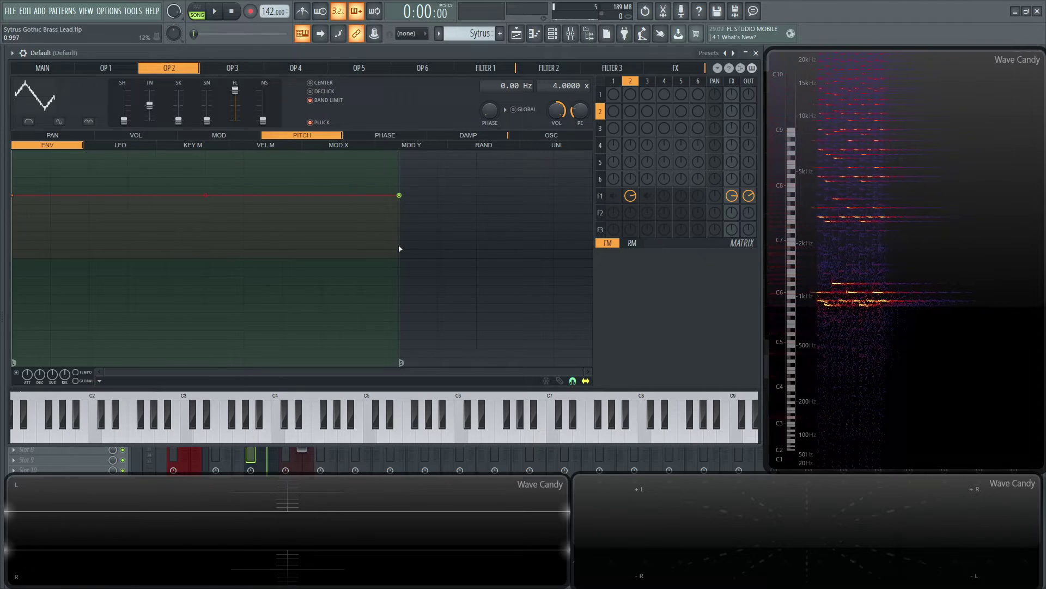
# - Isolate operator 3 by muting operator 2 and re-enabling operator 3 into Filter 1, and play notes to audition it
pyautogui.rightClick(633, 197)
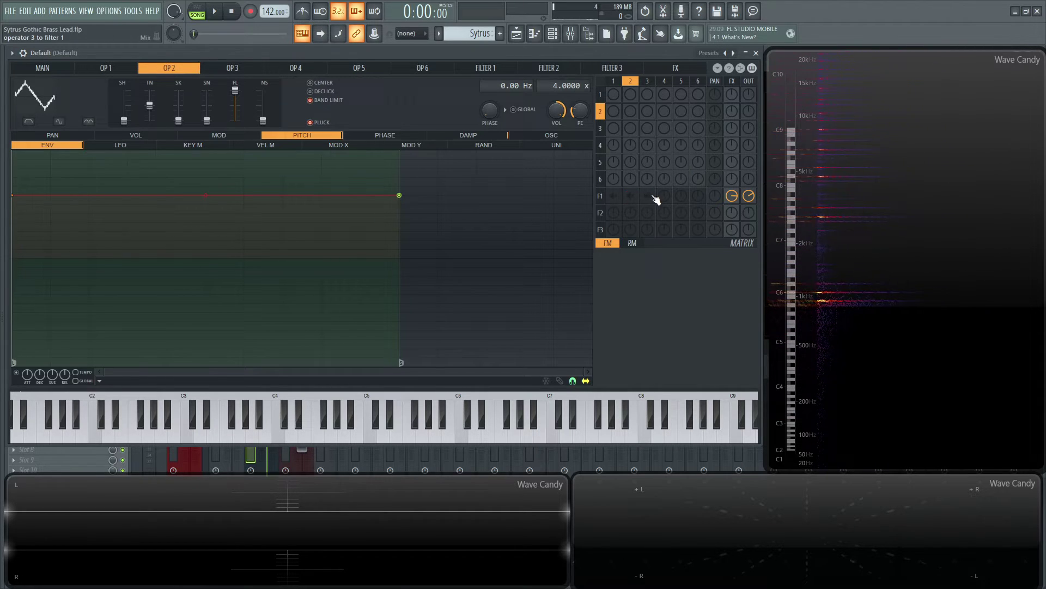
pyautogui.rightClick(649, 196)
pyautogui.press('v')
pyautogui.press('d')
pyautogui.press('b')
pyautogui.press('d')
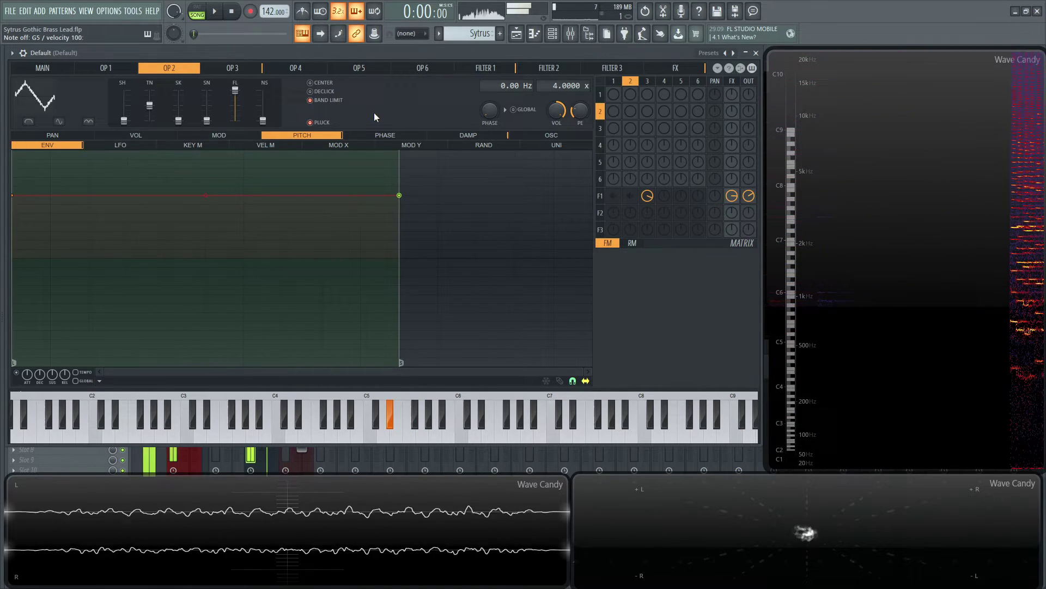
pyautogui.press('v')
pyautogui.press('x')
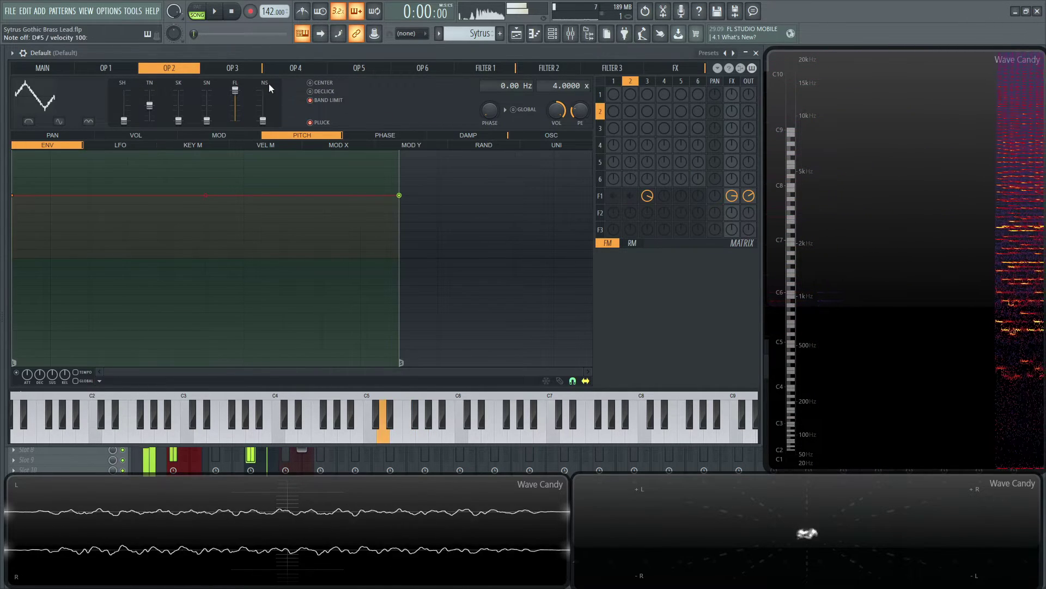
# - Compare the oscillator settings of operators 3 and 1, ending on operator 3
pyautogui.click(243, 72)
pyautogui.click(129, 75)
pyautogui.click(215, 71)
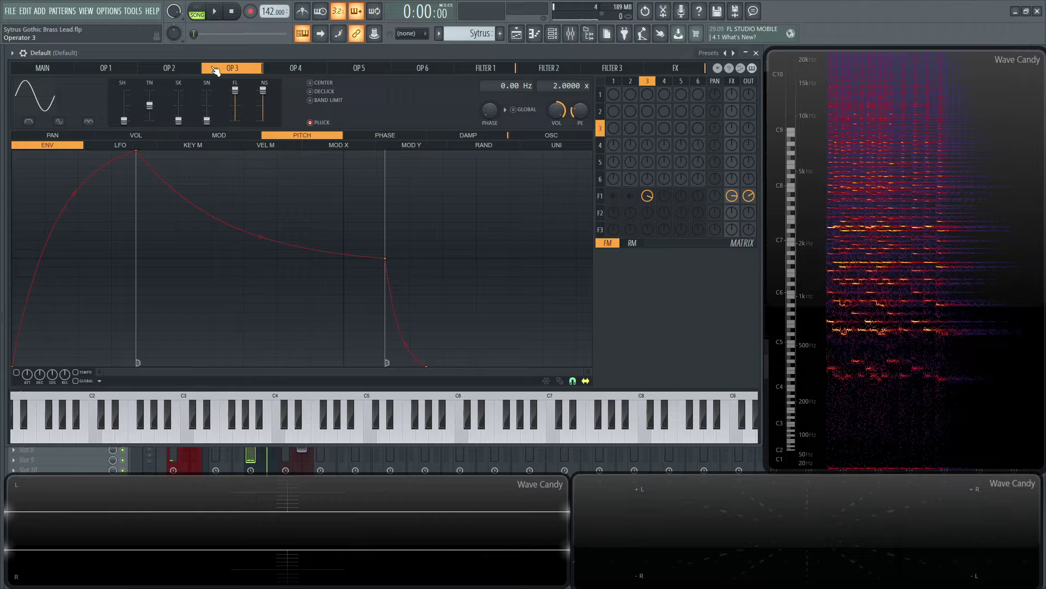